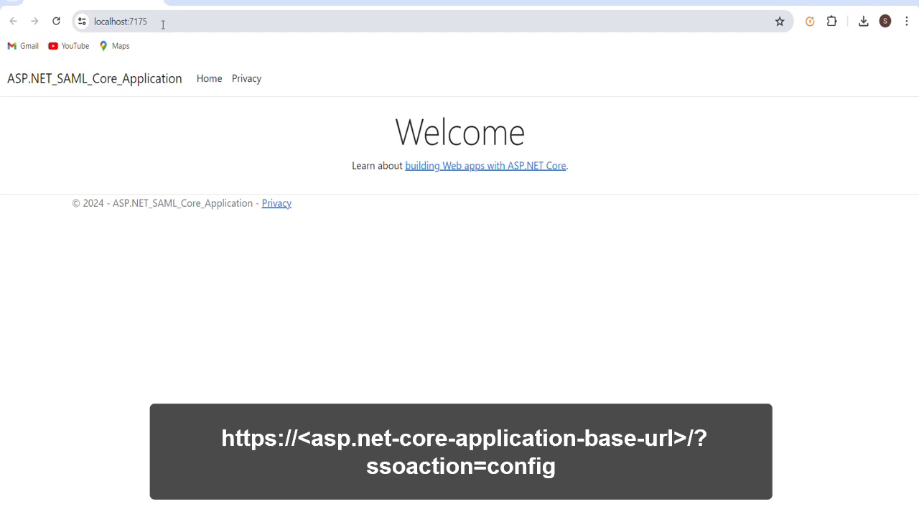
Step: Open the SAML middleware's configuration page at localhost:7175/?ssoaction=config
{"action": "left_click", "coordinate": [164, 23]}
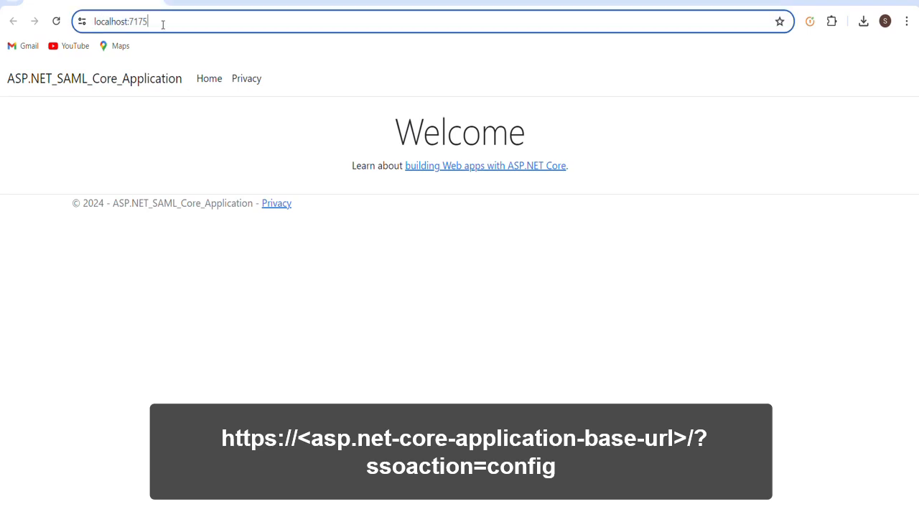
{"action": "left_click", "coordinate": [165, 25]}
{"action": "type", "text": "/?ssoaction=config"}
{"action": "key", "text": "Return"}
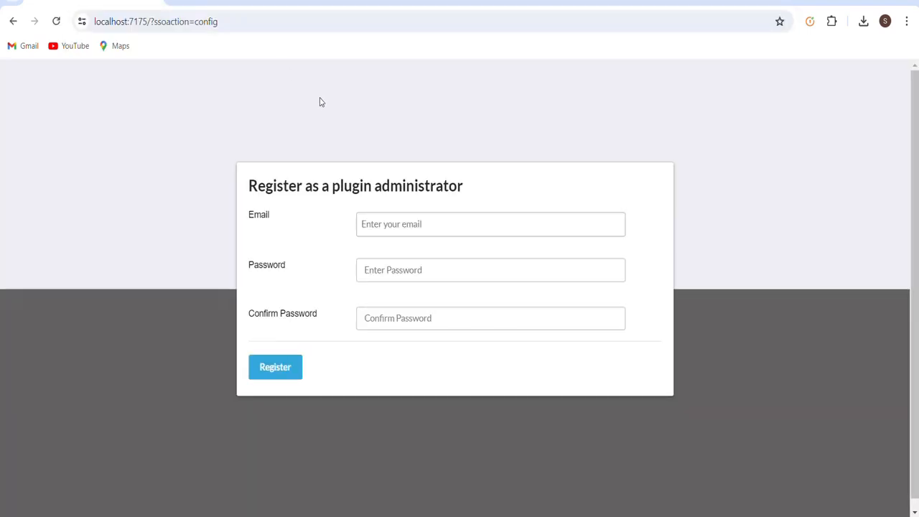
Step: Register as a plugin administrator with the account email and the account password, entered in both password fields
{"action": "left_click", "coordinate": [400, 226]}
{"action": "left_click", "coordinate": [420, 267]}
{"action": "key", "text": "ctrl+v"}
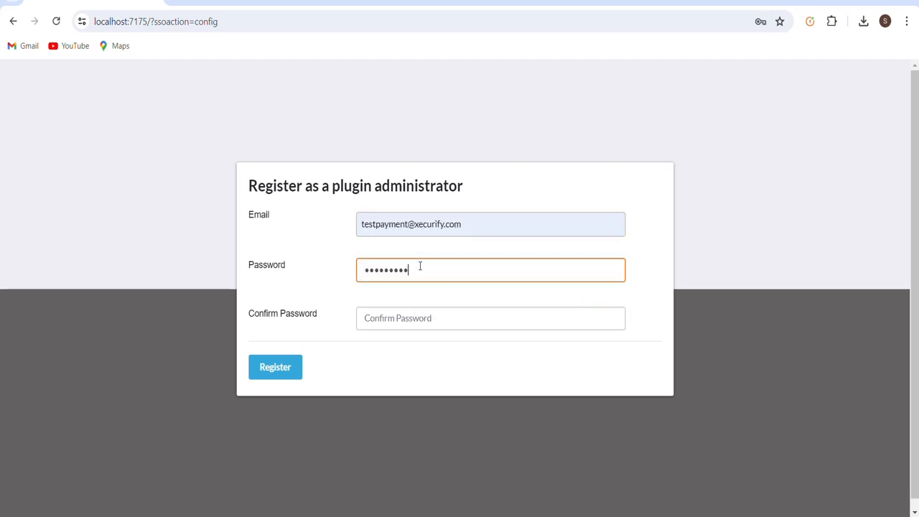
{"action": "left_click", "coordinate": [370, 318]}
{"action": "key", "text": "ctrl+v"}
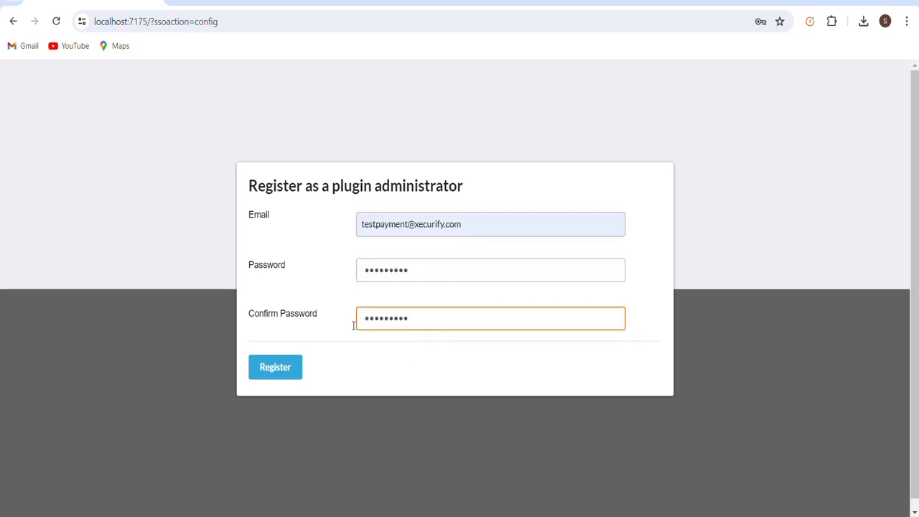
{"action": "left_click", "coordinate": [275, 367]}
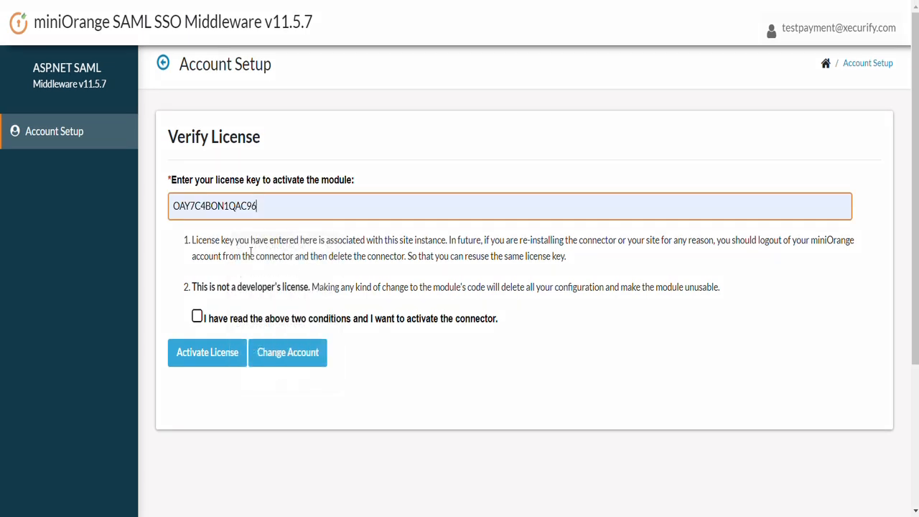
Step: Accept the two license conditions and activate the license for the connector
{"action": "left_click", "coordinate": [197, 318]}
{"action": "left_click", "coordinate": [197, 318]}
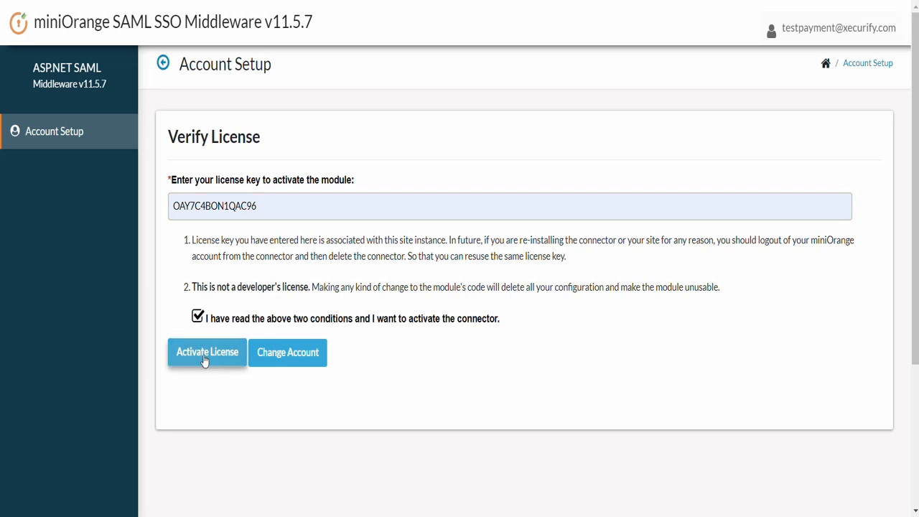
{"action": "left_click", "coordinate": [205, 352]}
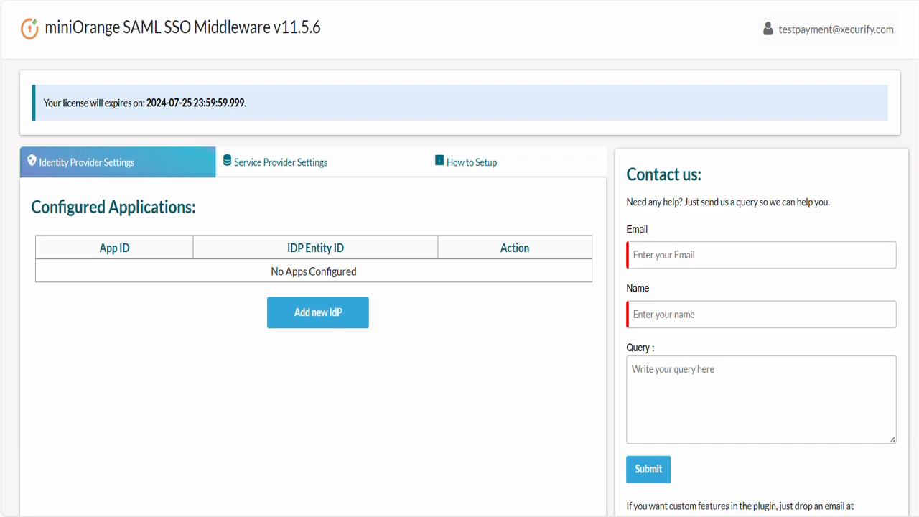
Step: Review the Service Provider Settings for the base URL, metadata URL, SP entity ID and ACS URL
{"action": "left_click", "coordinate": [285, 163]}
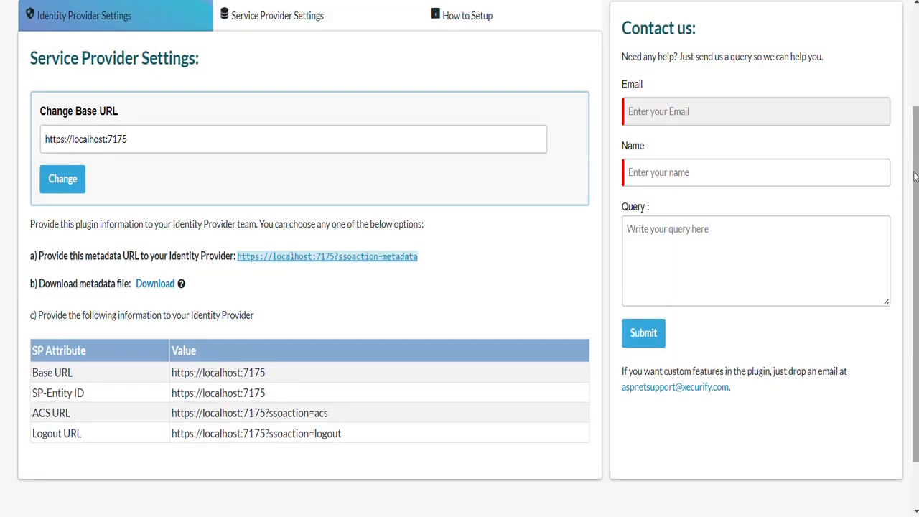
{"action": "left_click_drag", "start_coordinate": [916, 178], "coordinate": [911, 205]}
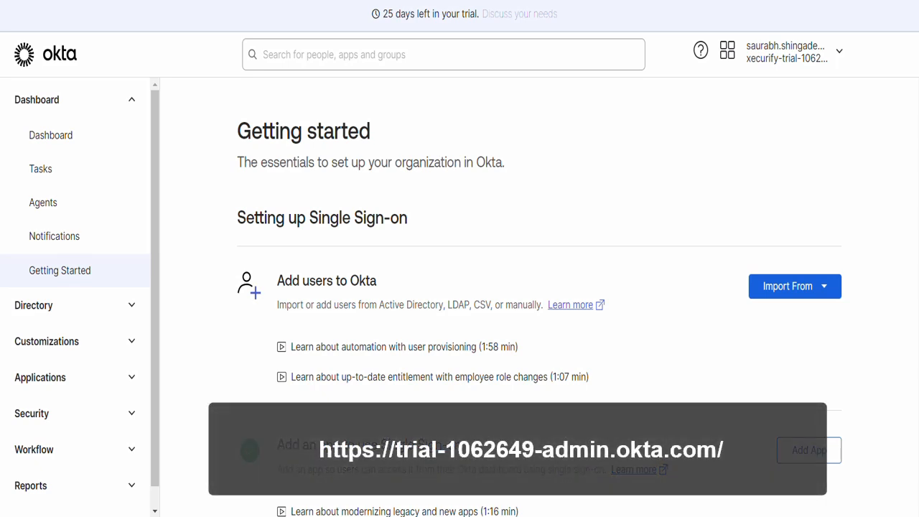
Step: In the Okta admin console's applications, create a new app integration with SAML 2.0 as the sign-in method
{"action": "left_click", "coordinate": [90, 382]}
{"action": "left_click", "coordinate": [87, 414]}
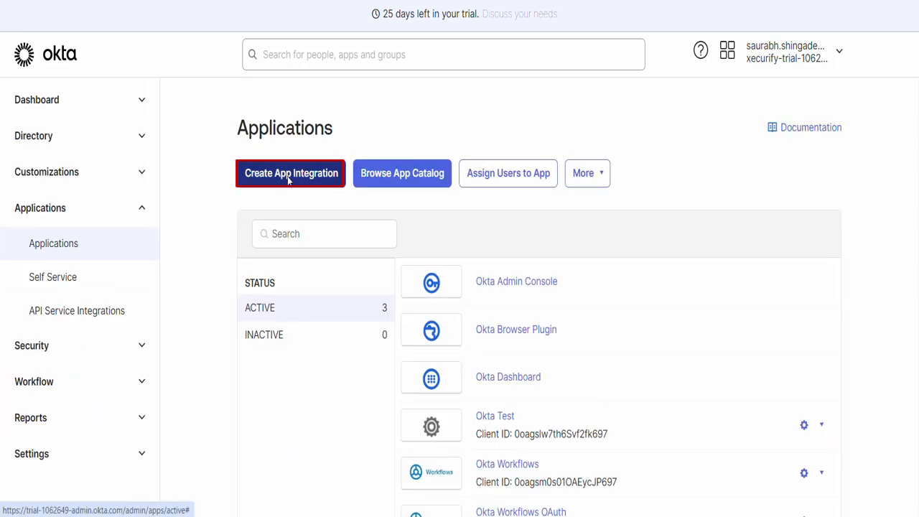
{"action": "left_click", "coordinate": [289, 175]}
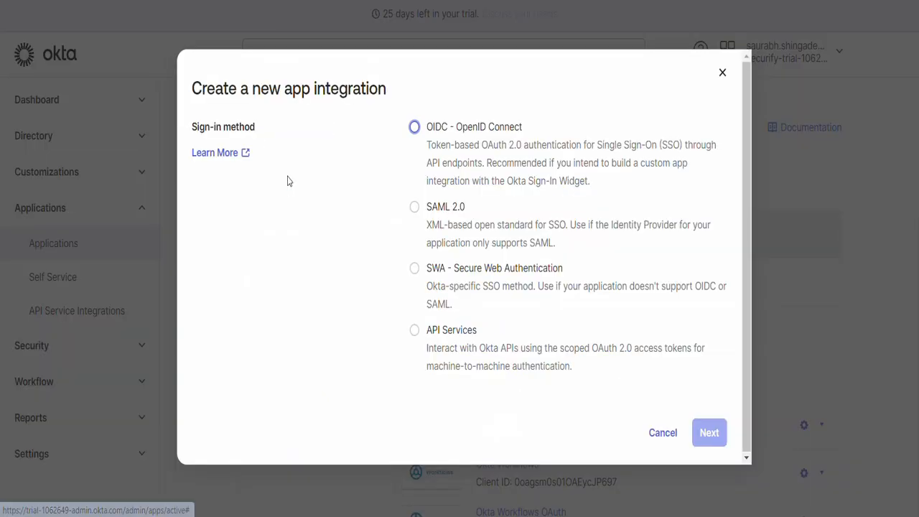
{"action": "left_click", "coordinate": [415, 208]}
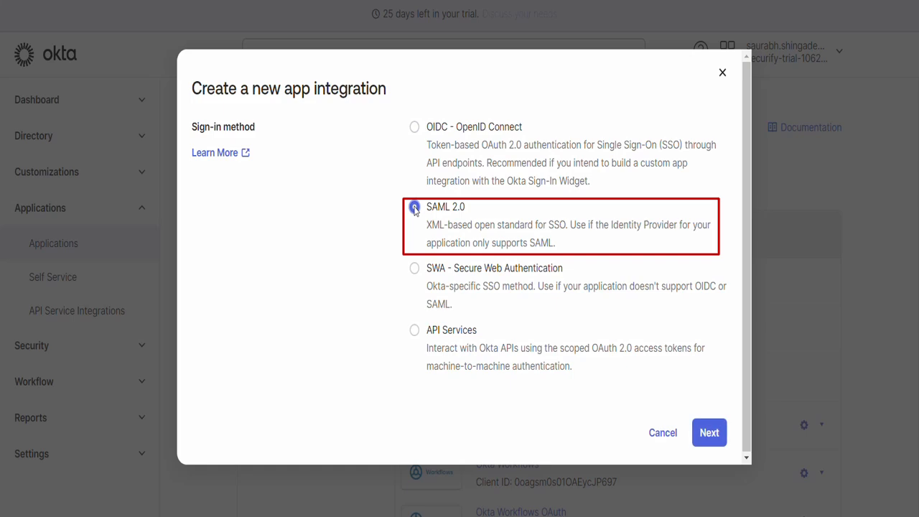
{"action": "left_click", "coordinate": [711, 433]}
Step: Name the SAML integration "ASP.NET Core Application" and continue to the Configure SAML stage
{"action": "left_click", "coordinate": [494, 293]}
{"action": "type", "text": "ASP.NET Core A"}
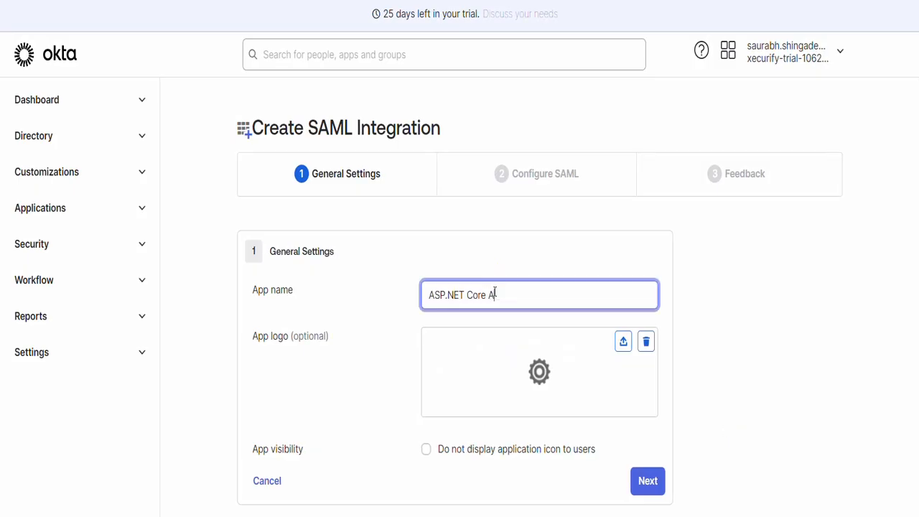
{"action": "type", "text": "pplication"}
{"action": "left_click", "coordinate": [646, 480]}
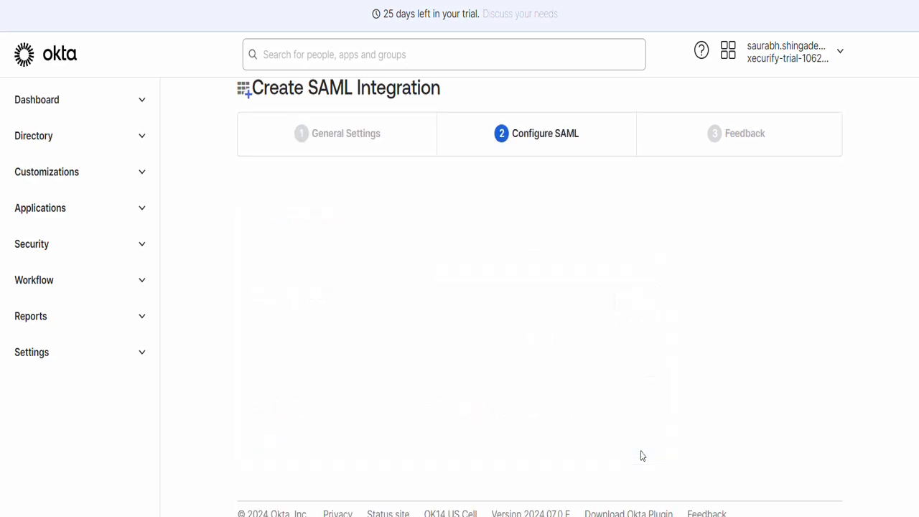
Step: Set the Single sign-on URL to the ACS URL ending in ?ssoaction=acs and the Audience URI to the SP entity ID
{"action": "left_click", "coordinate": [448, 203]}
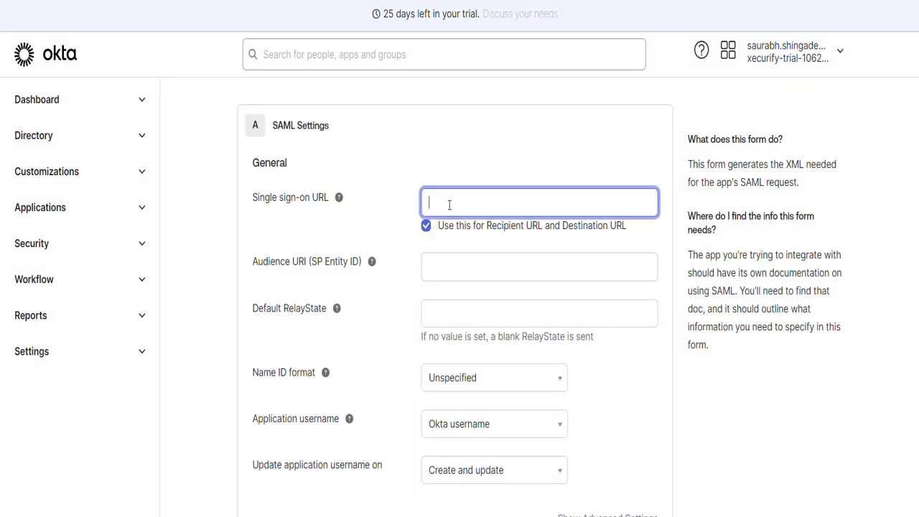
{"action": "key", "text": "ctrl+v"}
{"action": "left_click", "coordinate": [455, 271]}
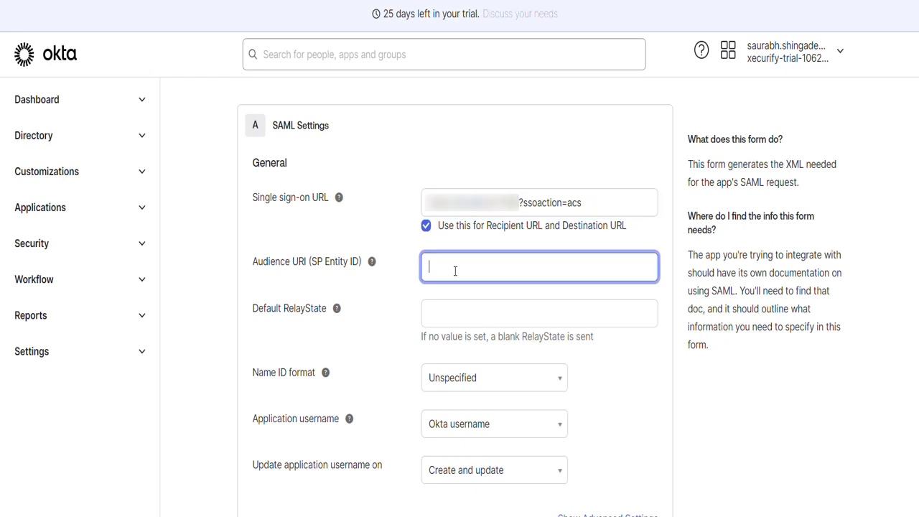
{"action": "key", "text": "ctrl+v"}
Step: Set the Name ID format to EmailAddress and the Application username to Email, and finish the SAML integration
{"action": "left_click", "coordinate": [514, 391]}
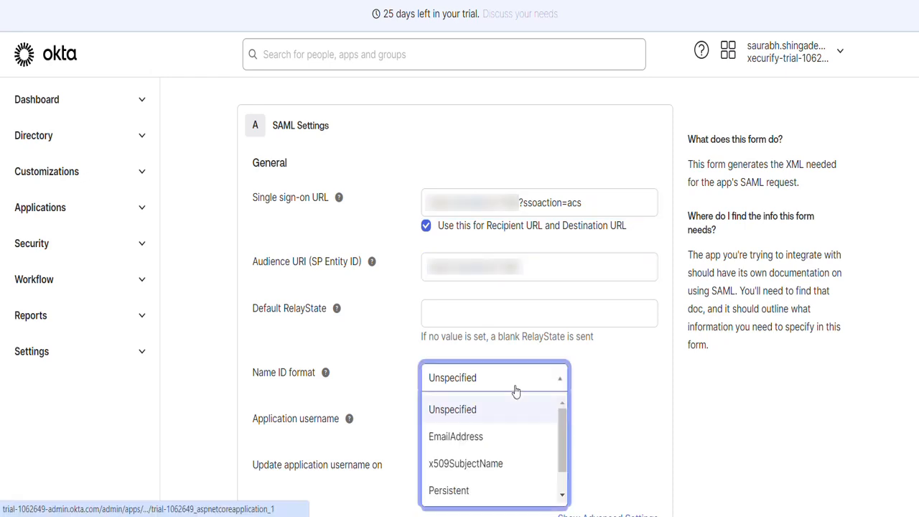
{"action": "left_click", "coordinate": [496, 438]}
{"action": "left_click", "coordinate": [532, 430]}
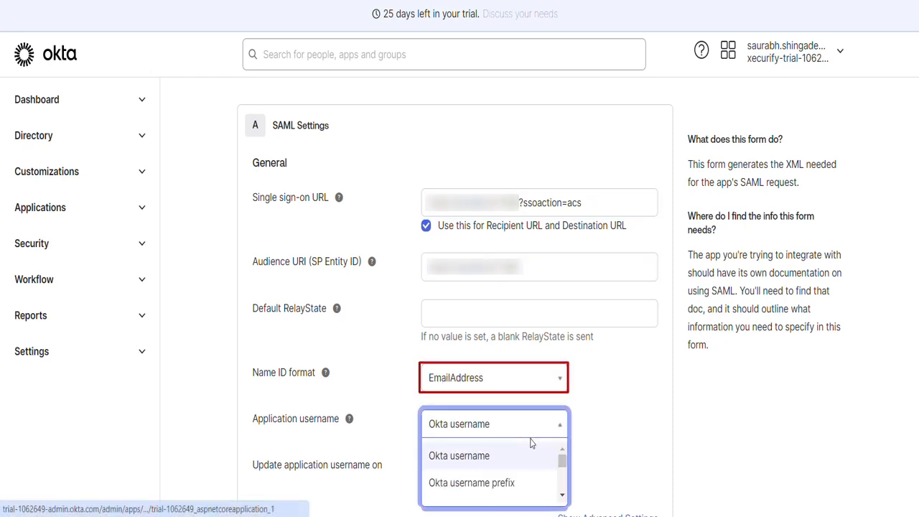
{"action": "left_click_drag", "start_coordinate": [563, 463], "coordinate": [560, 470]}
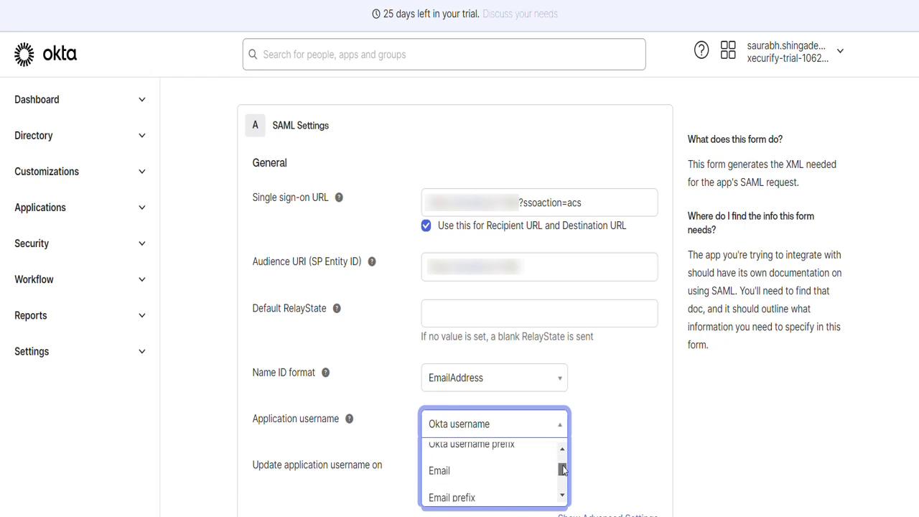
{"action": "left_click", "coordinate": [481, 466]}
{"action": "scroll", "coordinate": [642, 445], "scroll_direction": "down", "scroll_amount": 10}
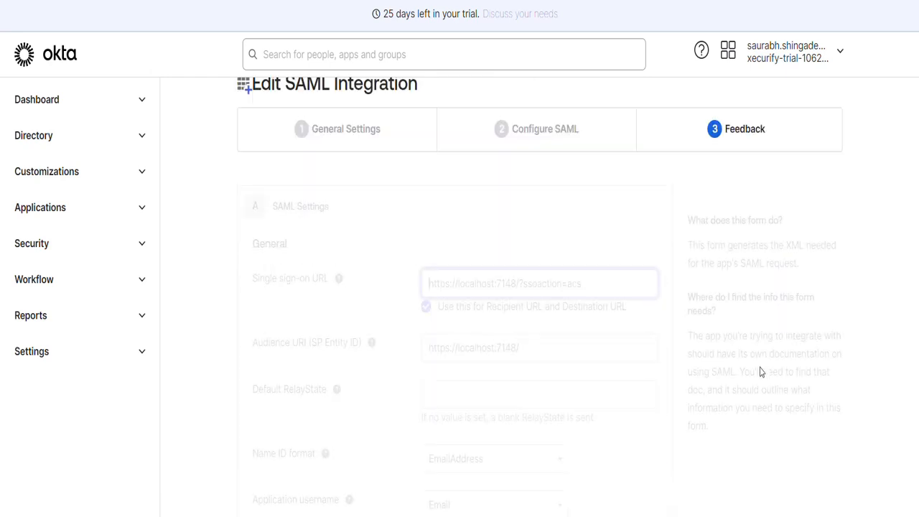
{"action": "left_click", "coordinate": [645, 464]}
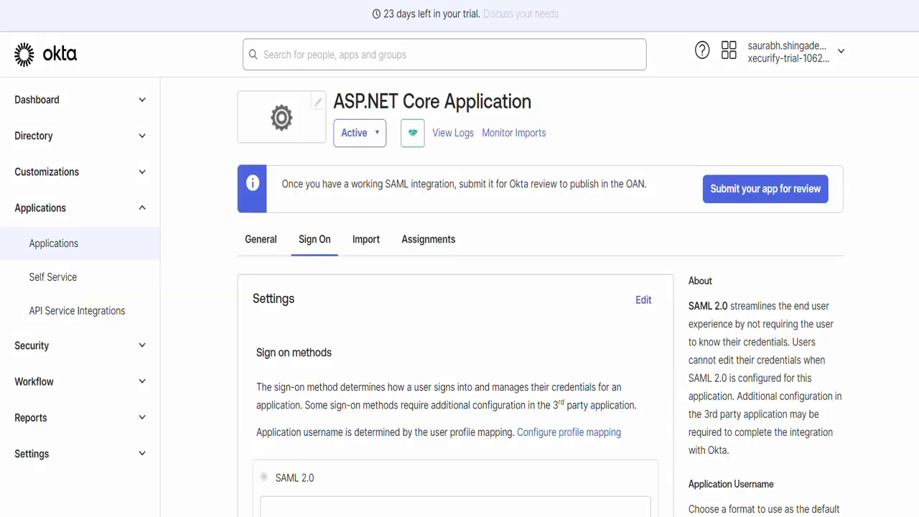
Step: Copy the SAML 2.0 metadata URL from the application's sign-on settings
{"action": "scroll", "coordinate": [456, 297], "scroll_direction": "down", "scroll_amount": 5}
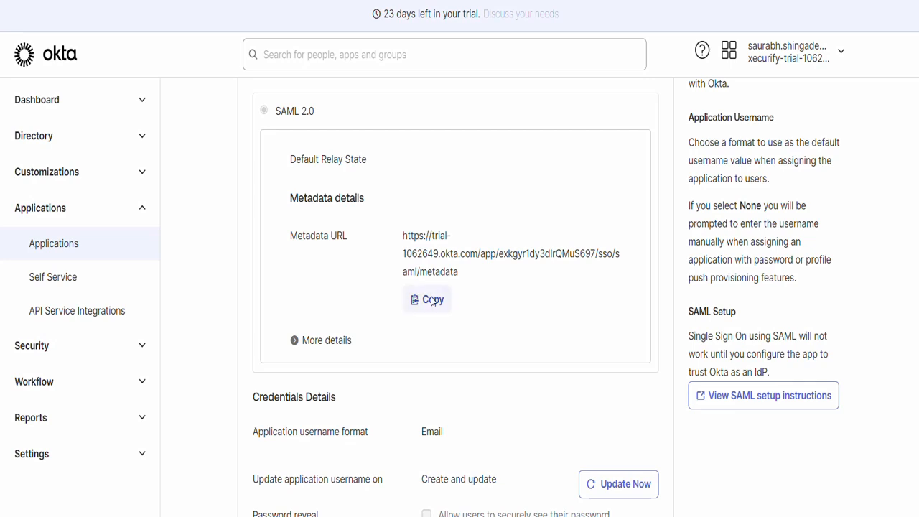
{"action": "left_click", "coordinate": [428, 302]}
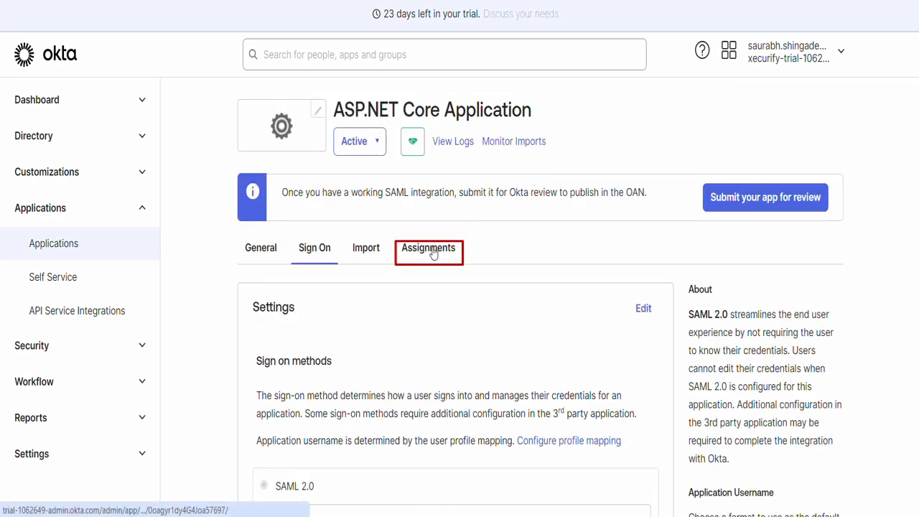
Step: Assign ASP.NET Core Application to a person and save the assignment with the user's email as username
{"action": "left_click", "coordinate": [431, 249]}
{"action": "left_click", "coordinate": [286, 310]}
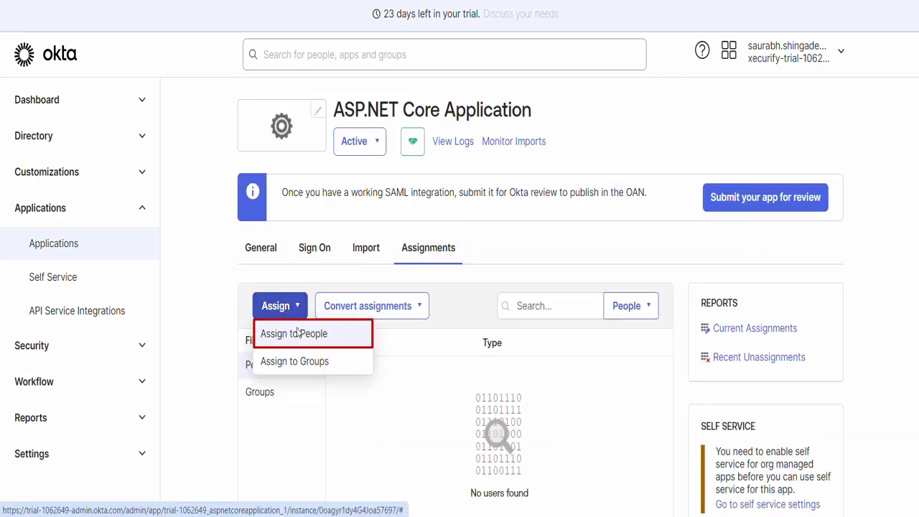
{"action": "left_click", "coordinate": [303, 341]}
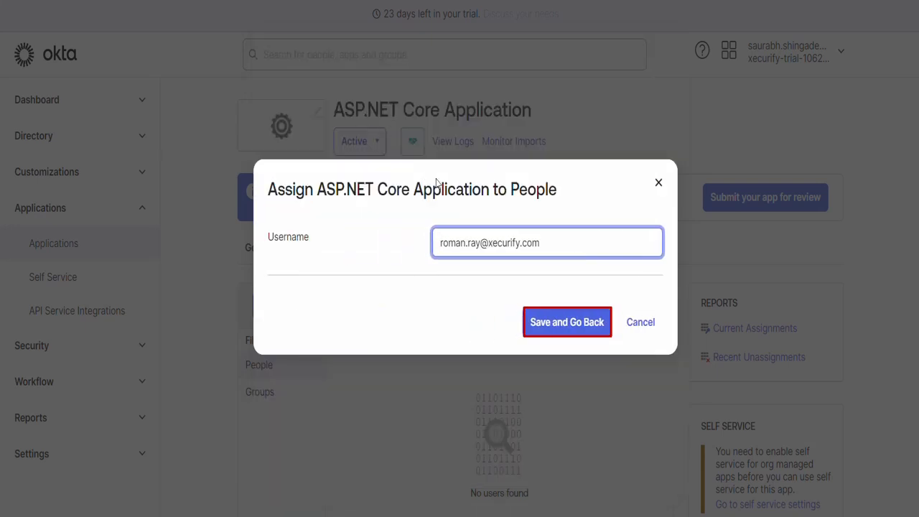
{"action": "left_click", "coordinate": [572, 326]}
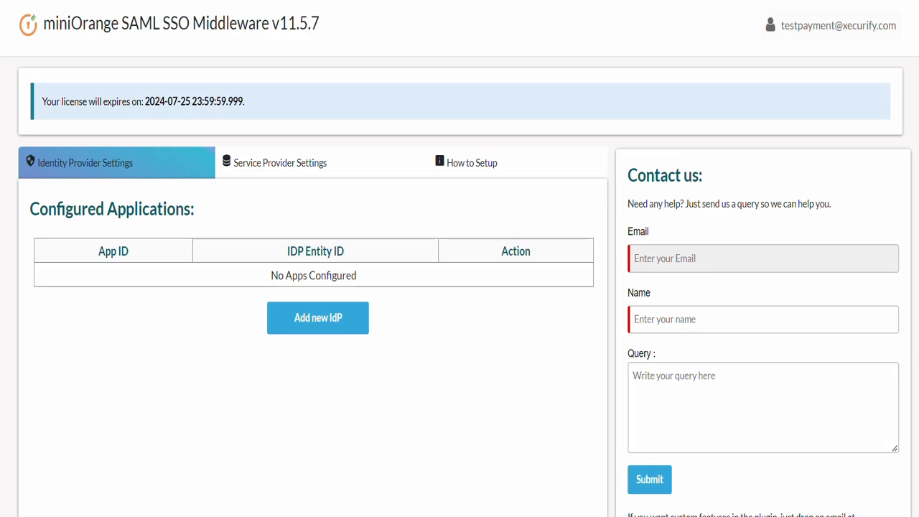
Step: In the miniOrange middleware, add Okta as a new IdP and fetch its metadata from the copied metadata URL
{"action": "left_click", "coordinate": [320, 327]}
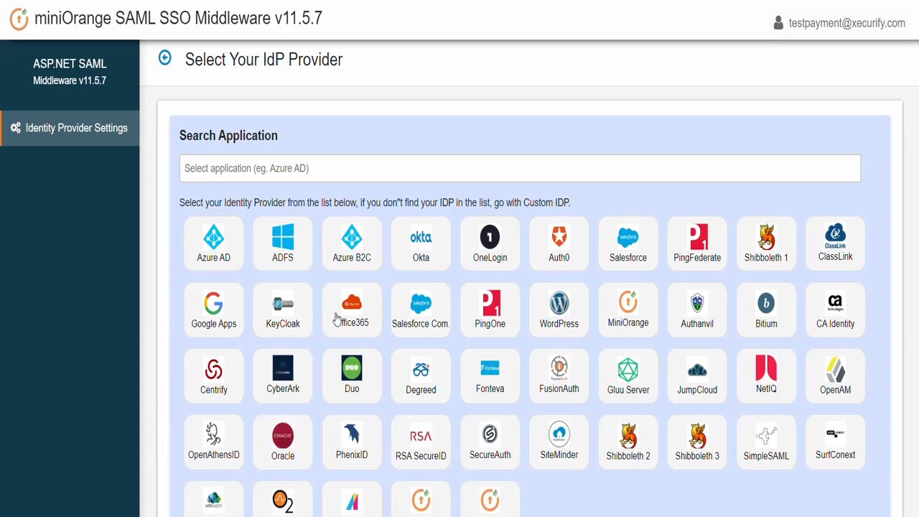
{"action": "left_click", "coordinate": [423, 245]}
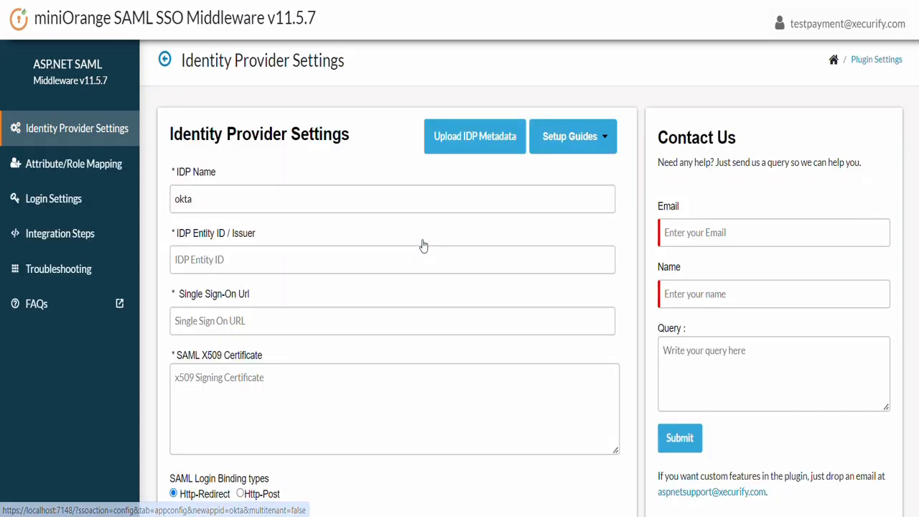
{"action": "left_click", "coordinate": [466, 143]}
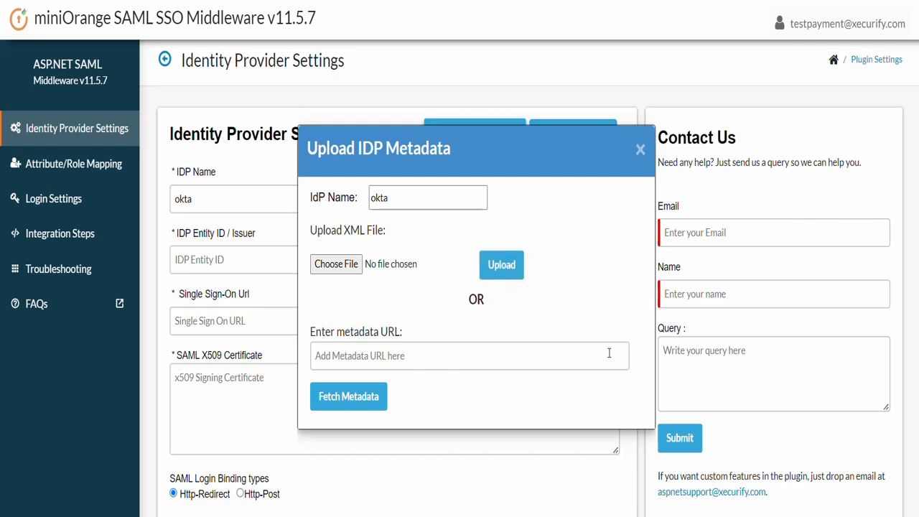
{"action": "left_click", "coordinate": [351, 356]}
{"action": "key", "text": "ctrl+v"}
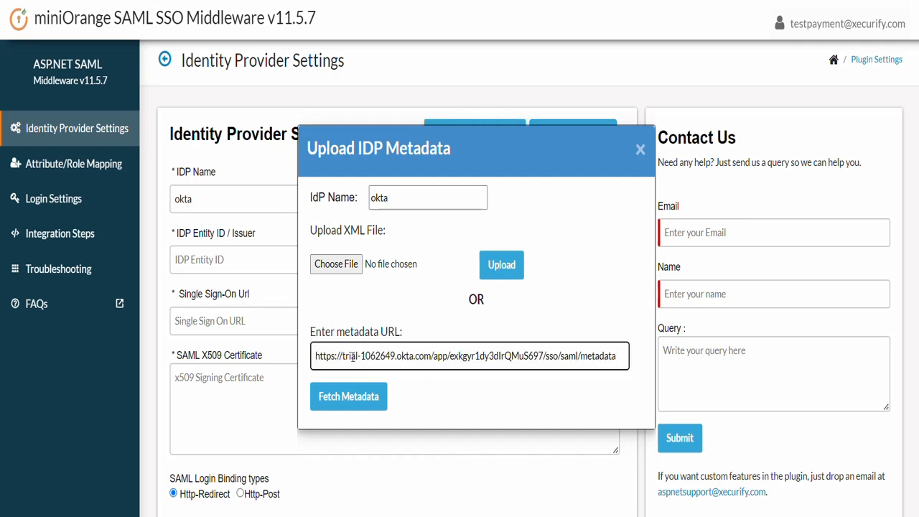
{"action": "left_click", "coordinate": [341, 401]}
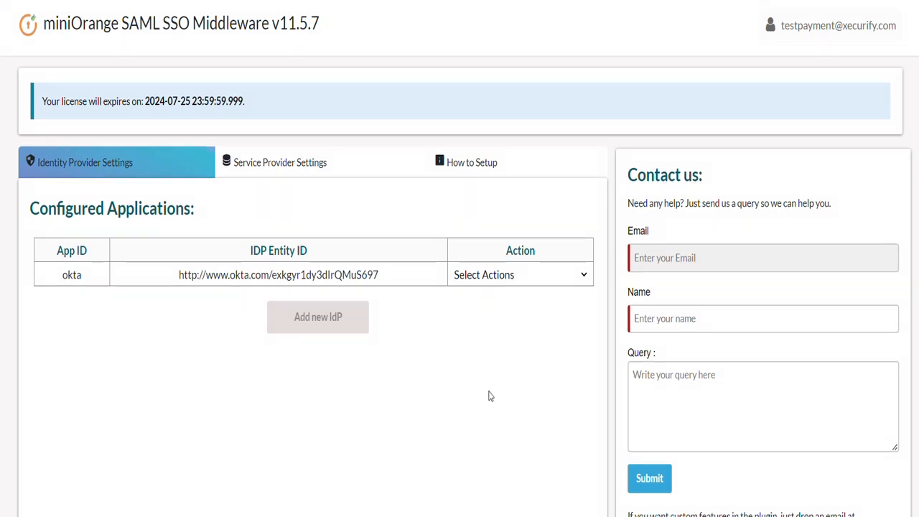
Step: Run Test Configuration for the configured okta application and maximize the sign-in window
{"action": "left_click", "coordinate": [507, 280]}
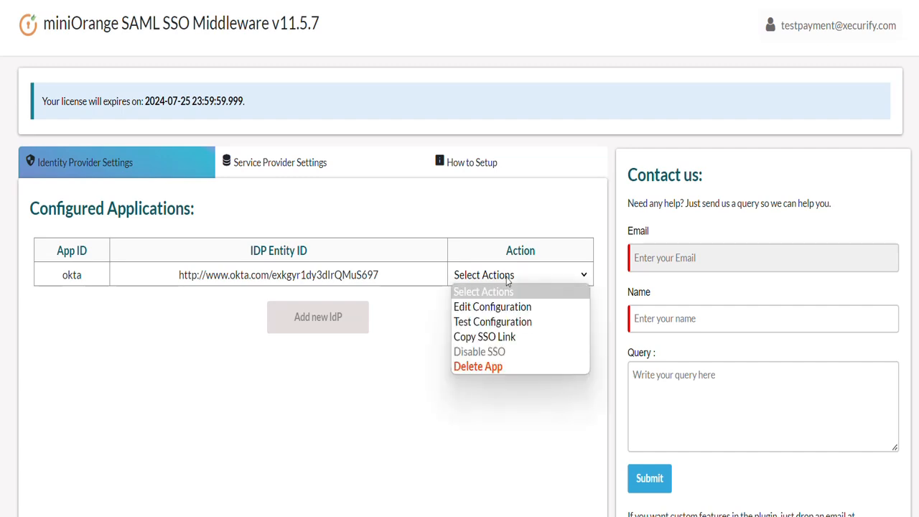
{"action": "left_click", "coordinate": [503, 323]}
{"action": "key", "text": "super+Up"}
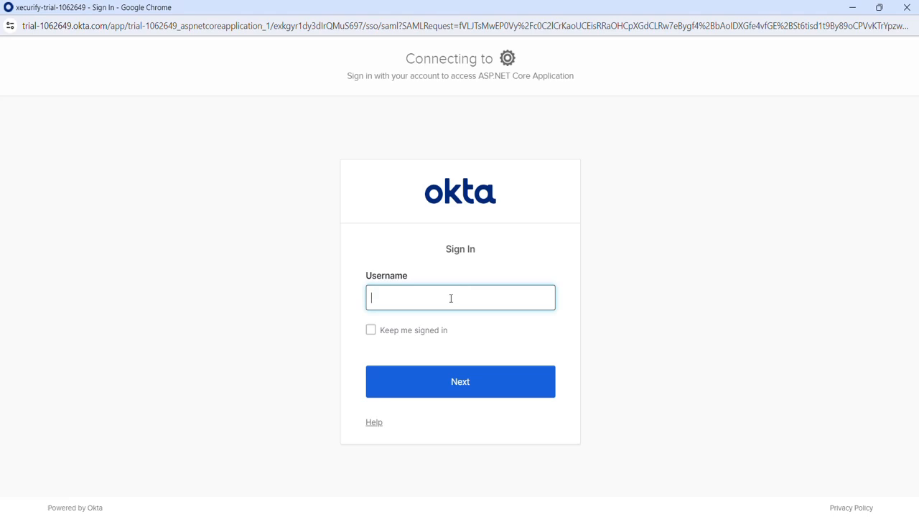
Step: Sign in to Okta with the user's email and account password, and close the configuration test result
{"action": "key", "text": "ctrl+v"}
{"action": "left_click", "coordinate": [455, 384]}
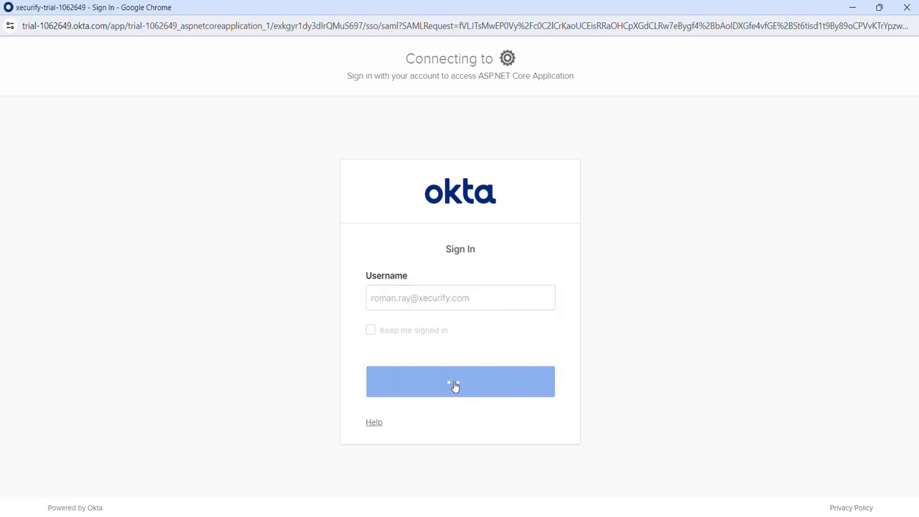
{"action": "key", "text": "ctrl+v"}
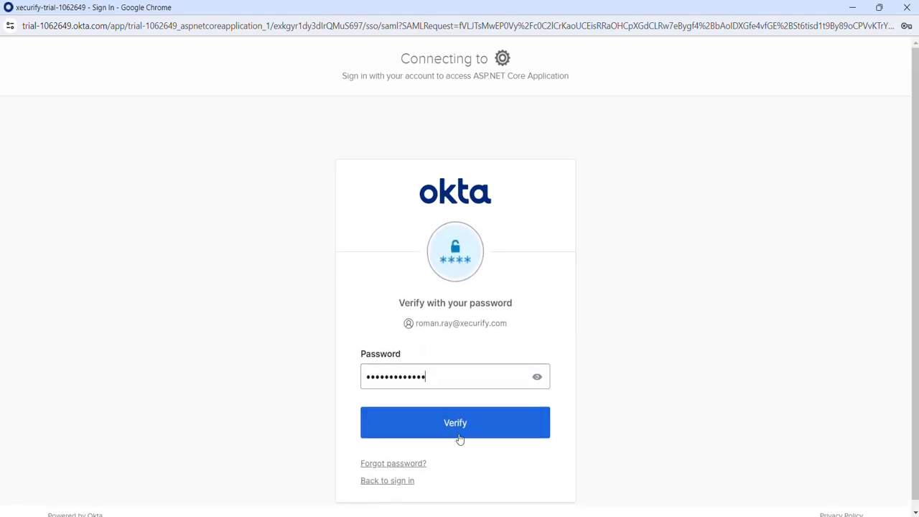
{"action": "left_click", "coordinate": [460, 430]}
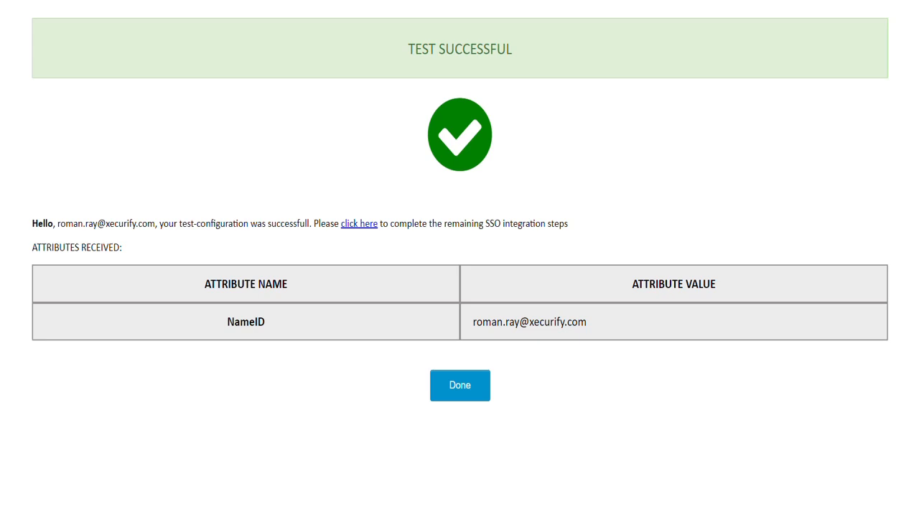
{"action": "left_click", "coordinate": [461, 391]}
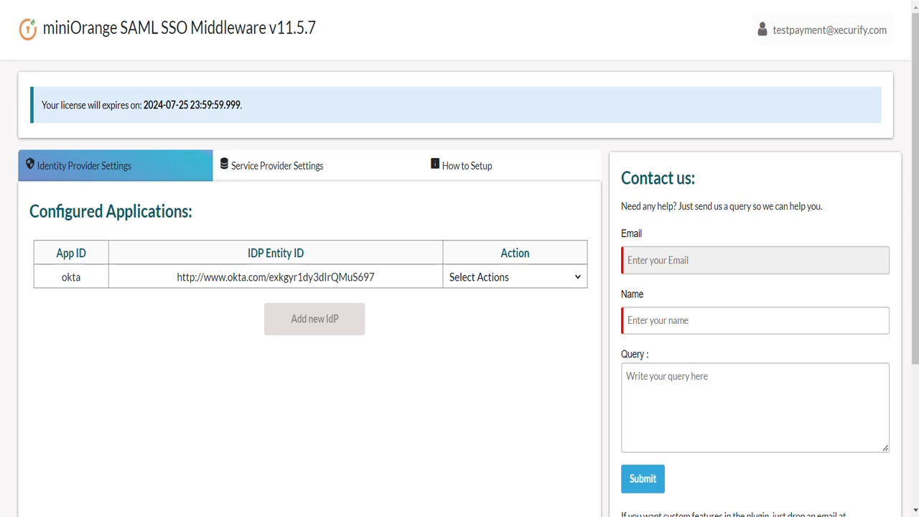
Step: Edit the okta configuration's attribute mapping so that Username and Email both map to NameID, and save the mapping
{"action": "left_click", "coordinate": [497, 282]}
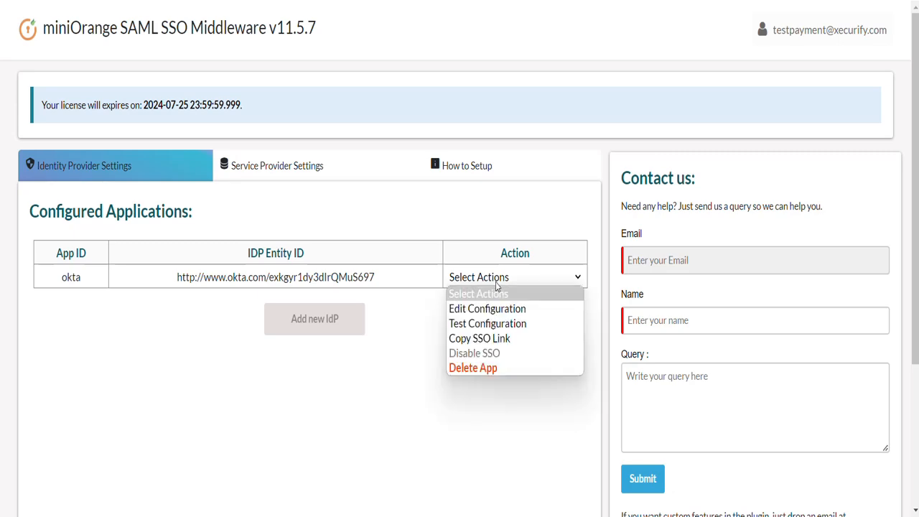
{"action": "left_click", "coordinate": [498, 309]}
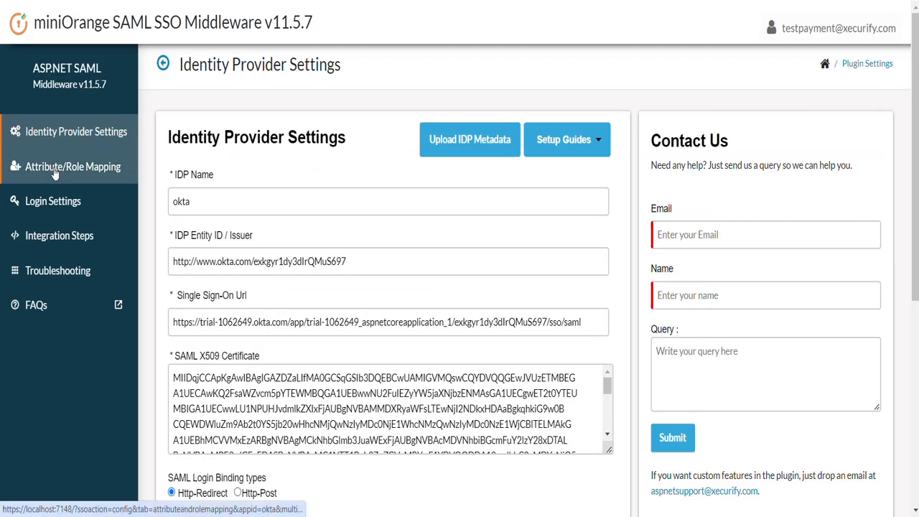
{"action": "left_click", "coordinate": [54, 173]}
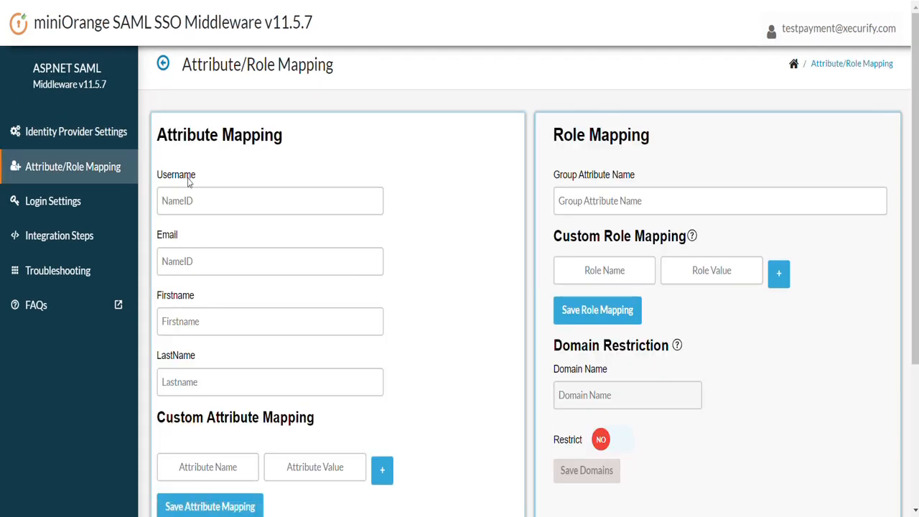
{"action": "left_click", "coordinate": [192, 200]}
{"action": "type", "text": "Na"}
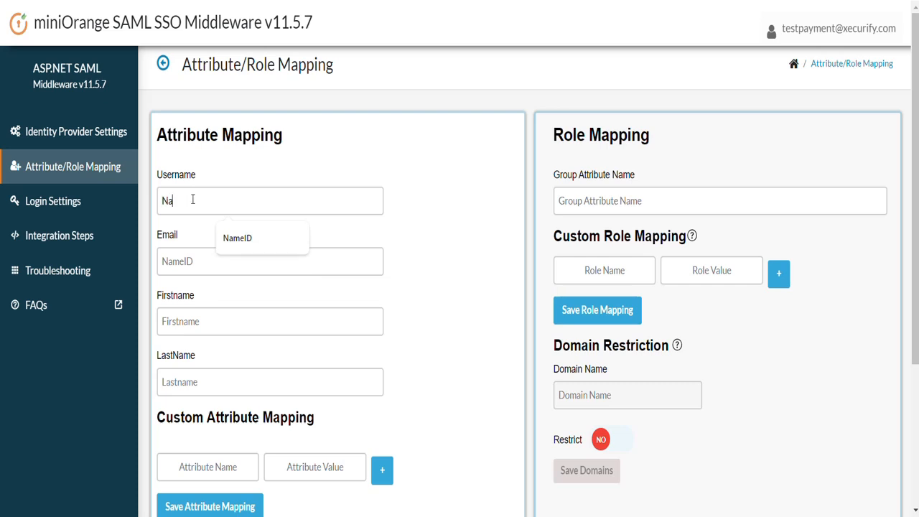
{"action": "type", "text": "meID"}
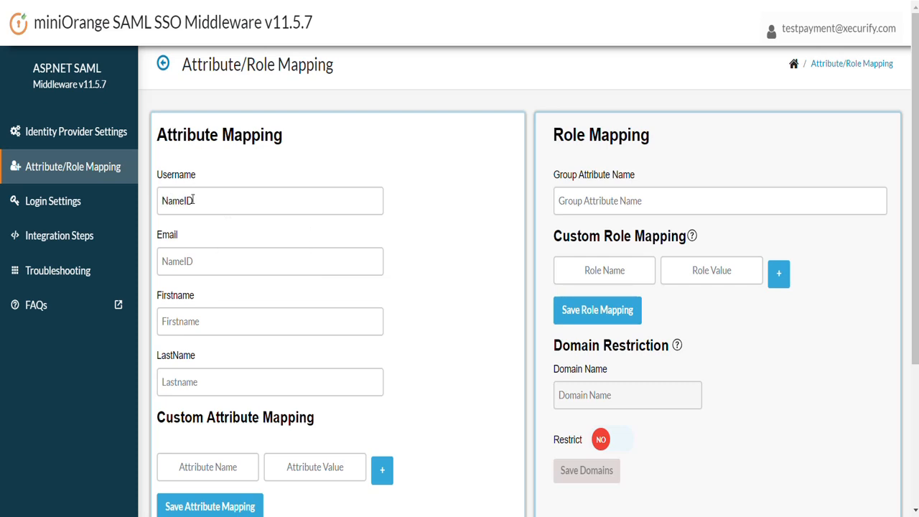
{"action": "left_click", "coordinate": [180, 269]}
{"action": "type", "text": "Name"}
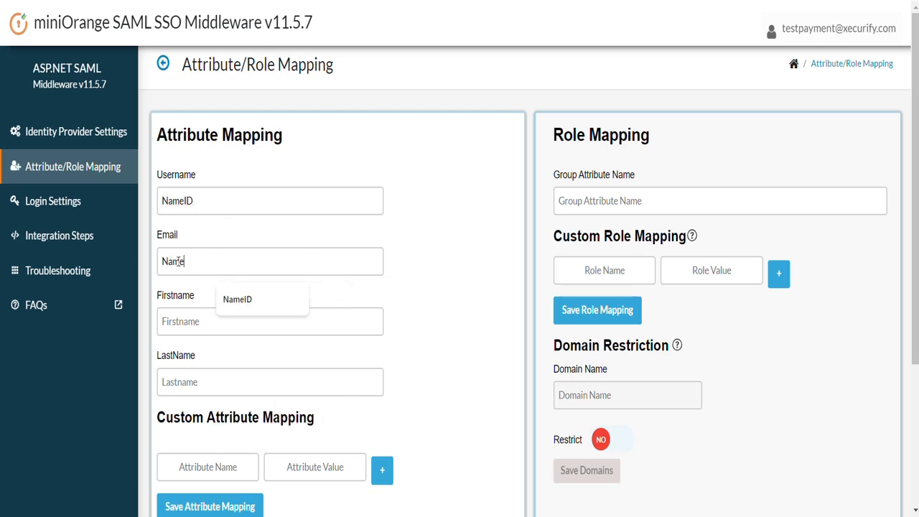
{"action": "type", "text": "ID"}
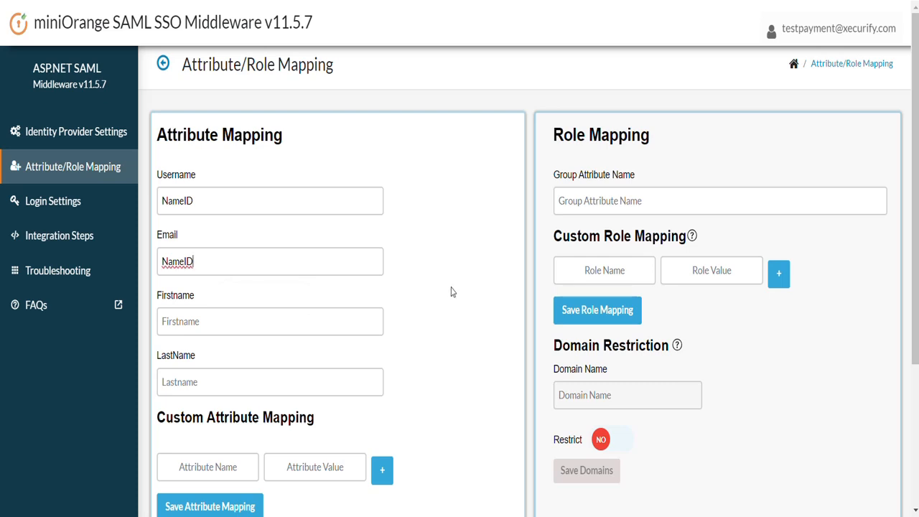
{"action": "left_click", "coordinate": [451, 292]}
{"action": "scroll", "coordinate": [916, 176], "scroll_direction": "down", "scroll_amount": 2}
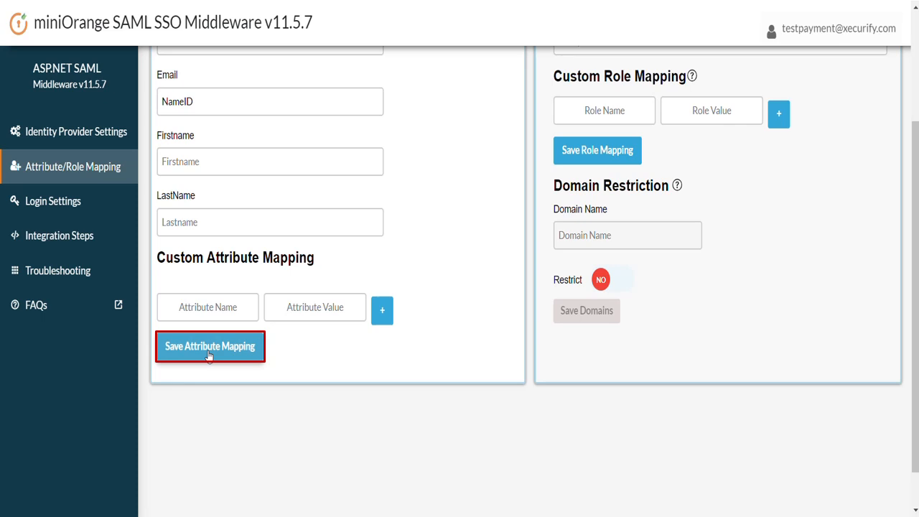
Step: View the SSO integration steps, and copy the SSO link of the configured okta application
{"action": "left_click", "coordinate": [49, 243]}
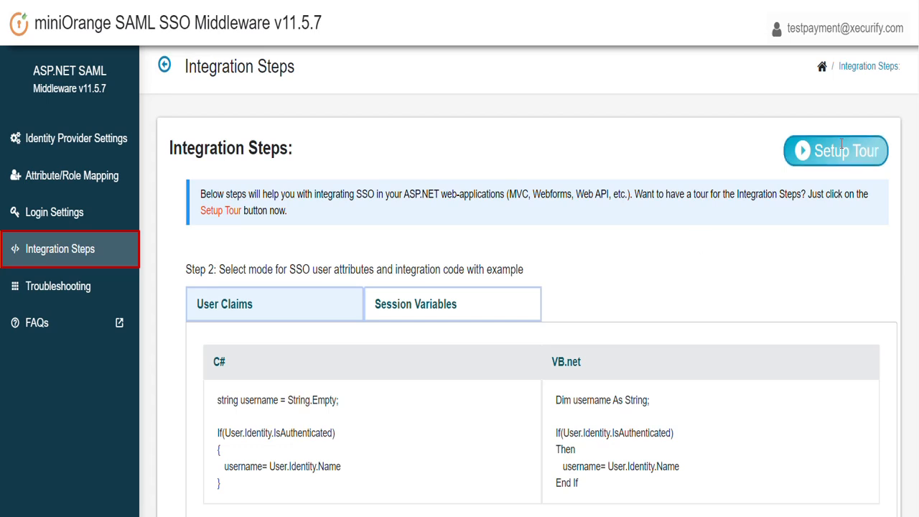
{"action": "scroll", "coordinate": [529, 280], "scroll_direction": "down", "scroll_amount": 1}
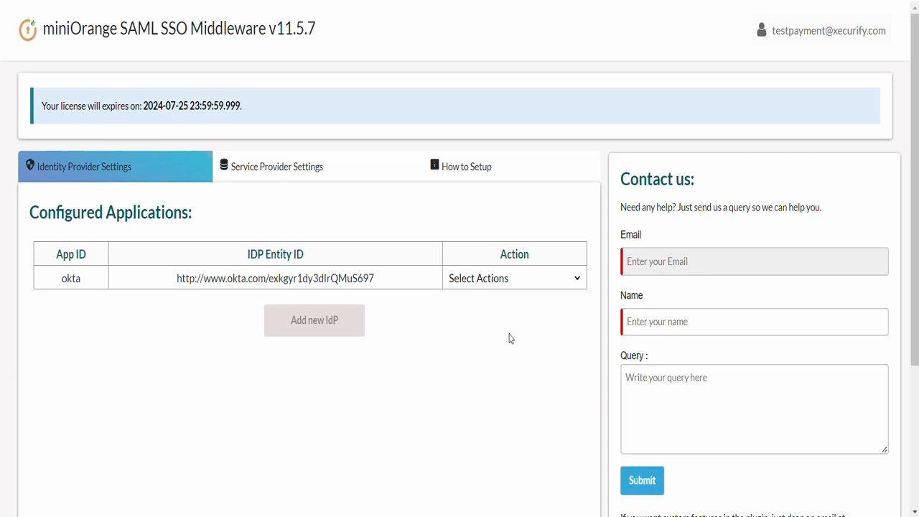
{"action": "left_click", "coordinate": [514, 282]}
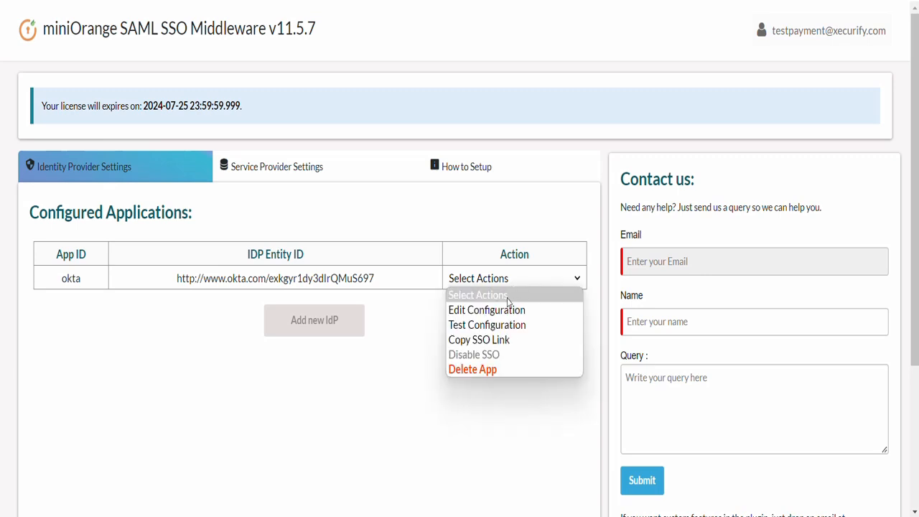
{"action": "left_click", "coordinate": [493, 340]}
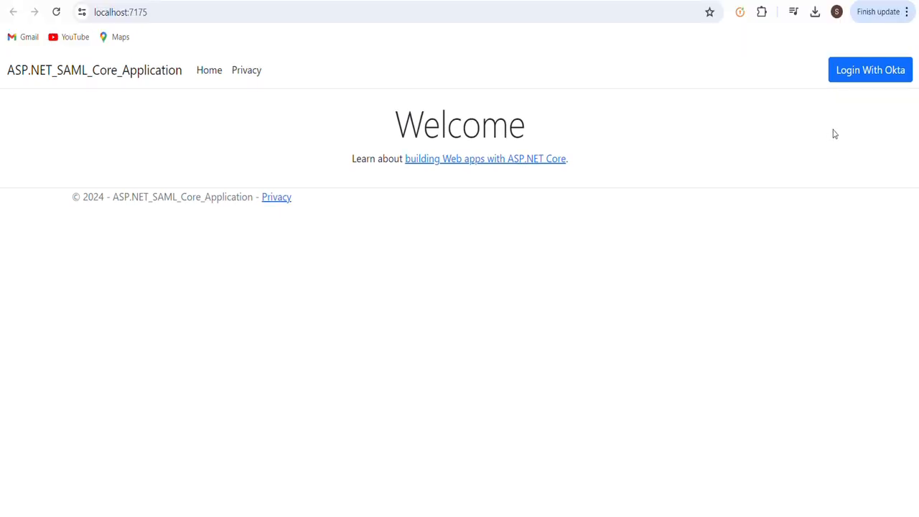
Step: Test Login With Okta in ASP.NET_SAML_Core_Application, signing in with the user's email and account password
{"action": "left_click", "coordinate": [871, 70]}
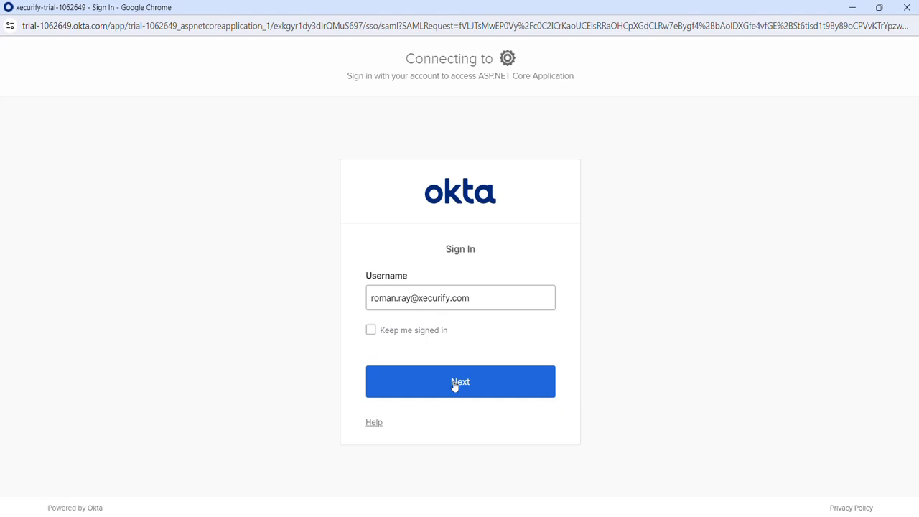
{"action": "left_click", "coordinate": [454, 385]}
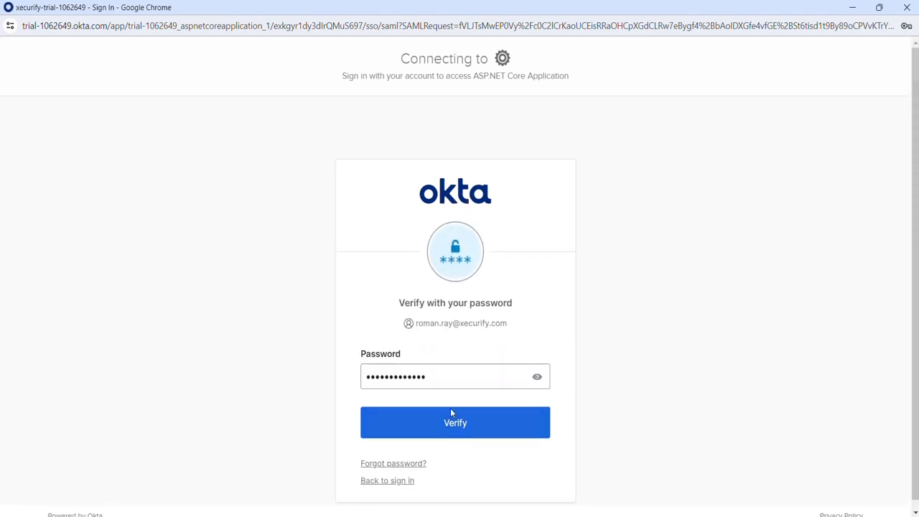
{"action": "left_click", "coordinate": [460, 429]}
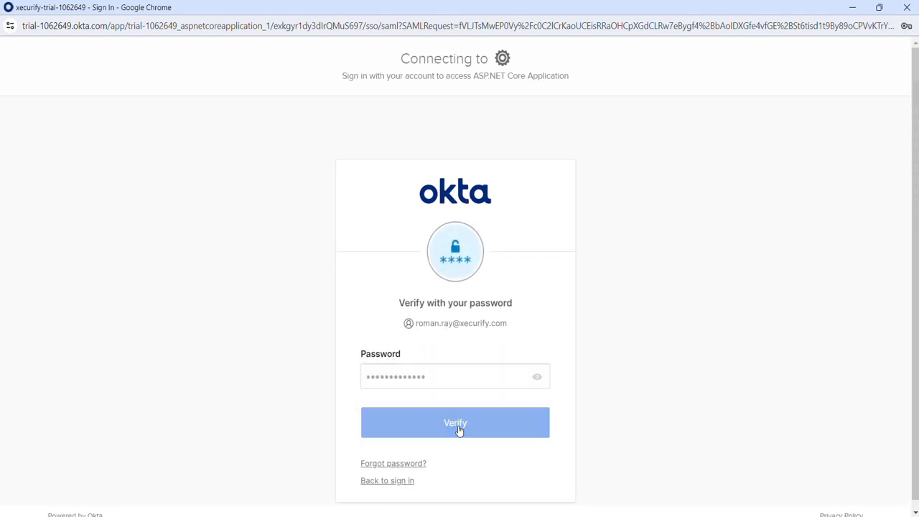